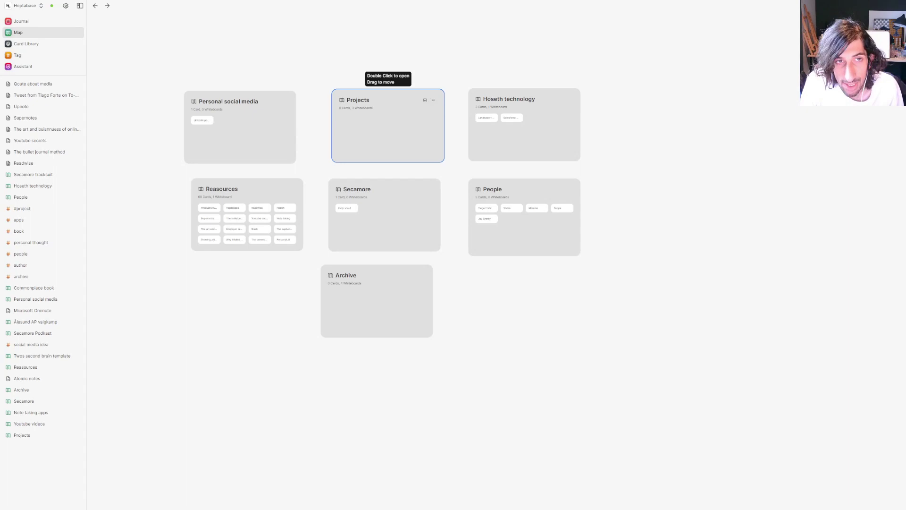
- Check the Reasources board, then add a new whiteboard to the Map
{"action": "double_click", "coordinate": [259, 189]}
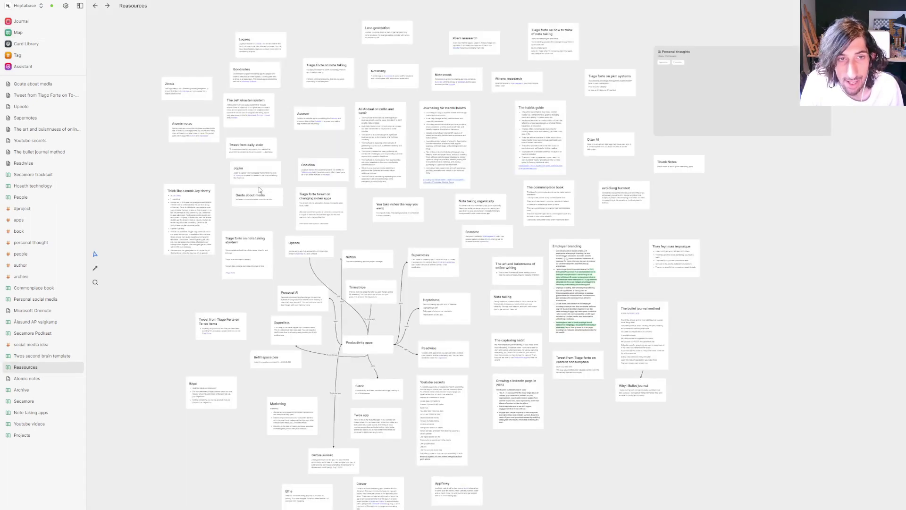
{"action": "key", "text": "ctrl+bracketleft"}
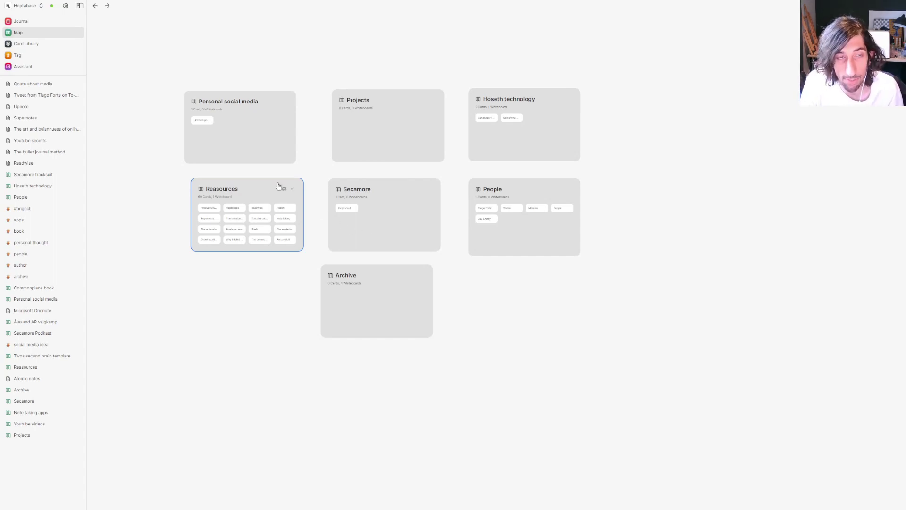
{"action": "left_click", "coordinate": [484, 289]}
{"action": "right_click", "coordinate": [484, 290]}
{"action": "left_click", "coordinate": [511, 295]}
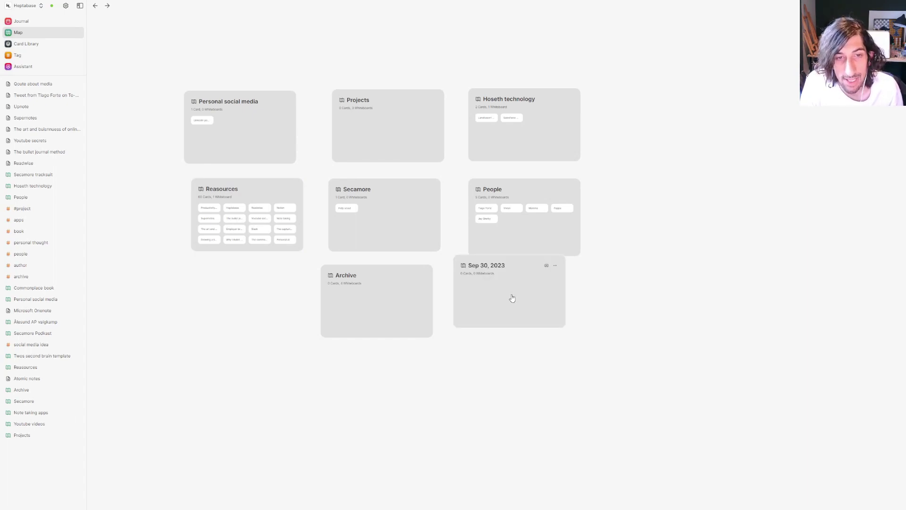
{"action": "left_click_drag", "start_coordinate": [485, 270], "coordinate": [486, 283]}
- Rename the new whiteboard to 'Second brain'
{"action": "double_click", "coordinate": [486, 283]}
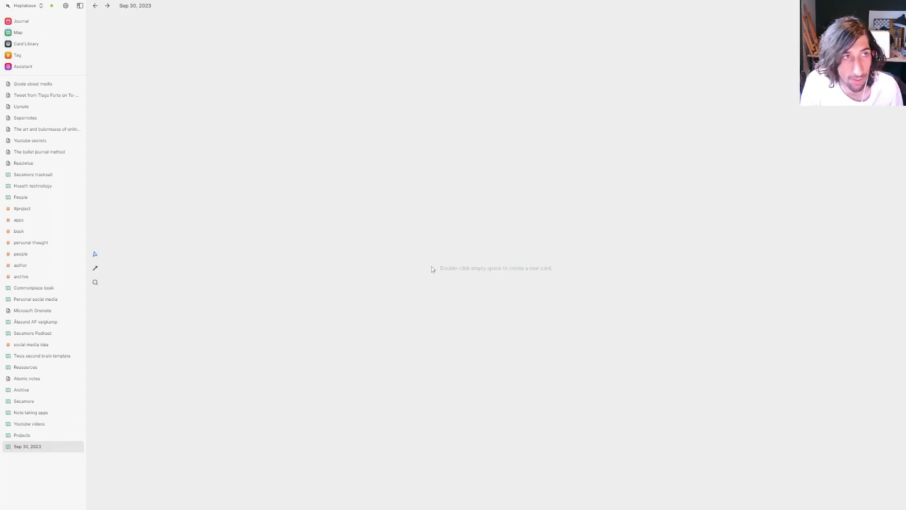
{"action": "left_click", "coordinate": [137, 6]}
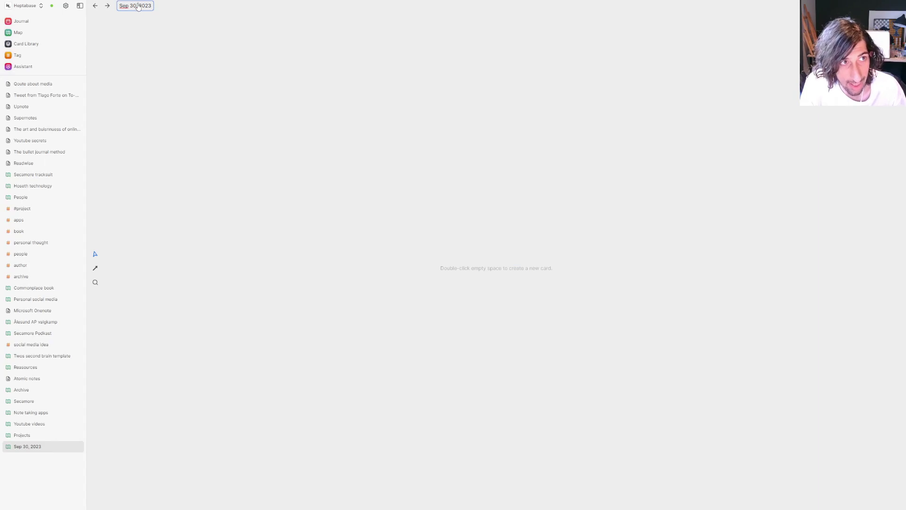
{"action": "key", "text": "ctrl+a"}
{"action": "type", "text": "Second brain"}
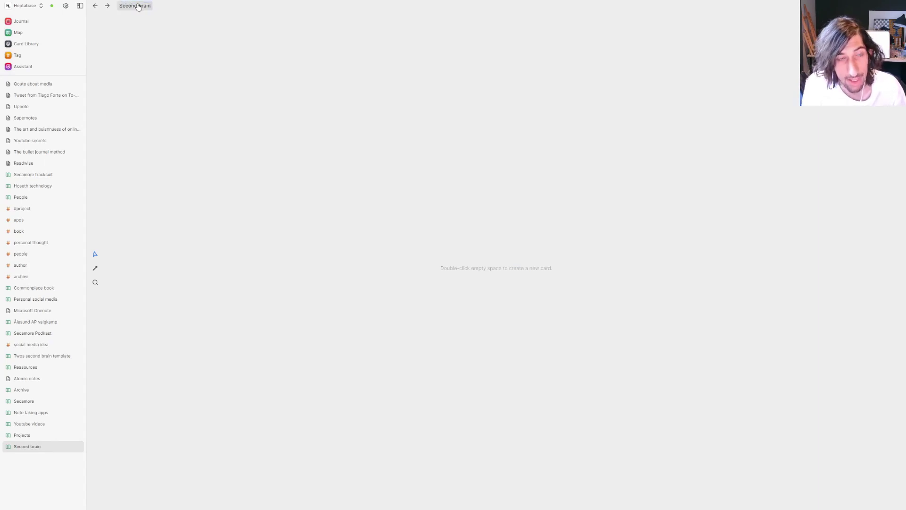
{"action": "key", "text": "Return"}
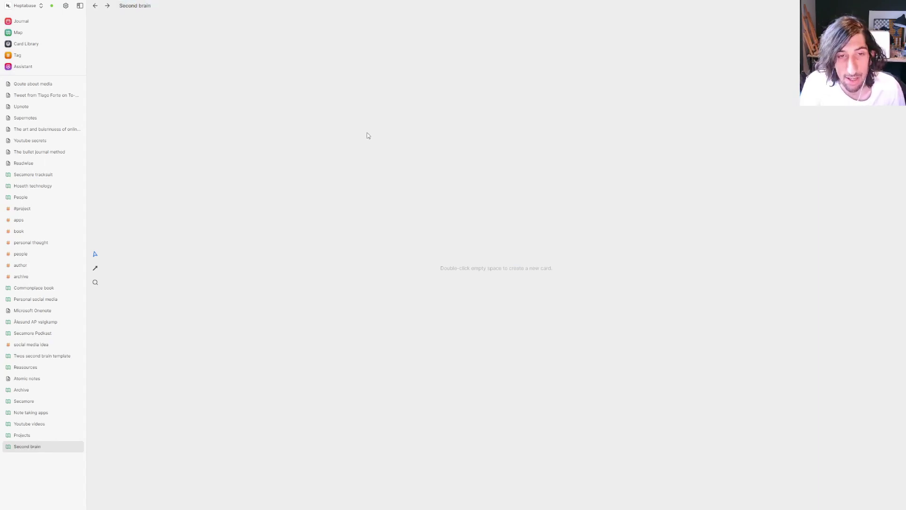
- Add whiteboards inside Second brain and arrange Reasources, Areas, Archive and Projects in a grid
{"action": "right_click", "coordinate": [483, 168]}
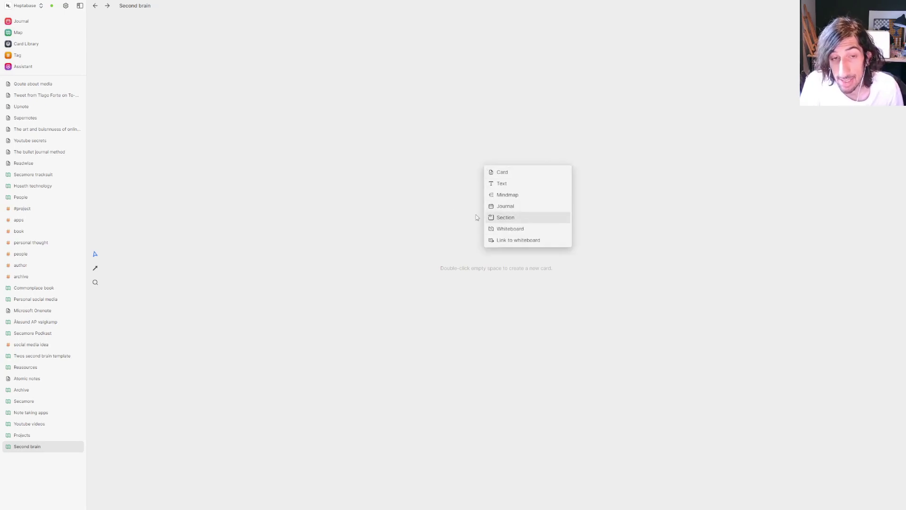
{"action": "left_click", "coordinate": [498, 231]}
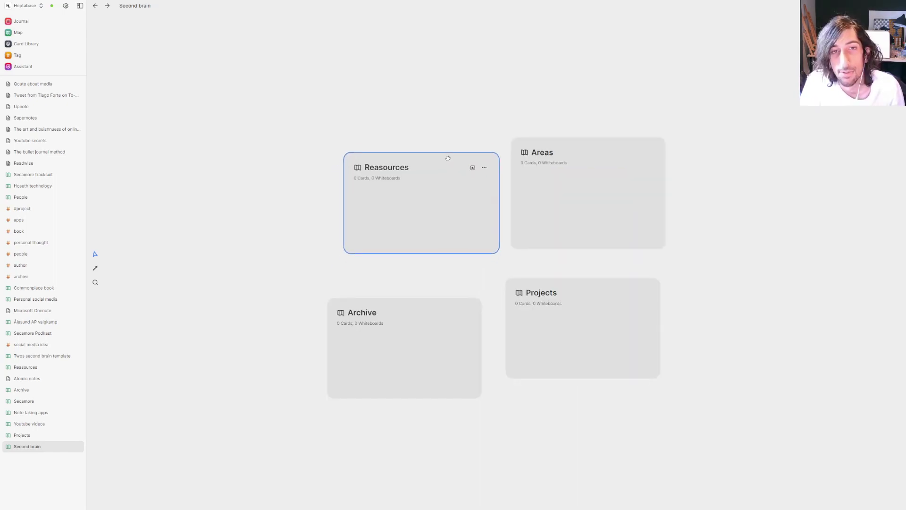
{"action": "left_click_drag", "start_coordinate": [449, 158], "coordinate": [448, 143]}
{"action": "left_click_drag", "start_coordinate": [435, 313], "coordinate": [445, 291]}
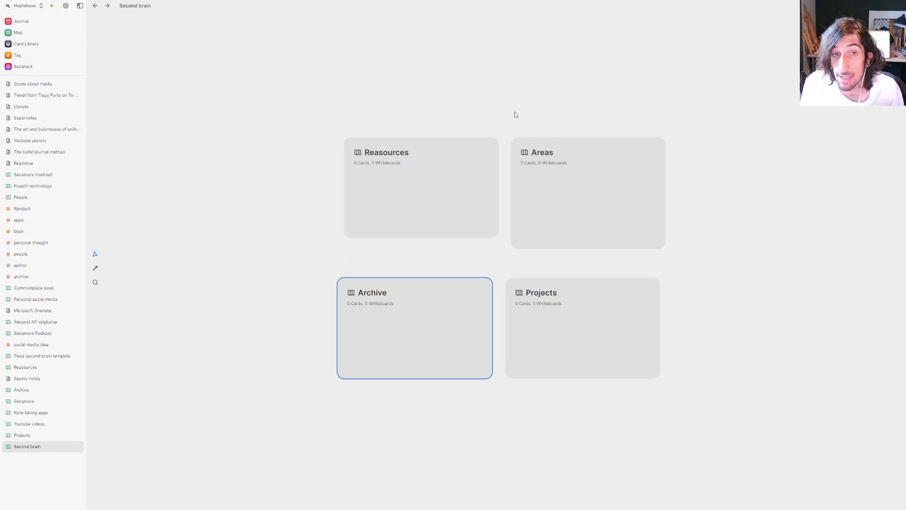
- Inside Areas, add a new whiteboard named 'Personal social media'
{"action": "double_click", "coordinate": [547, 154]}
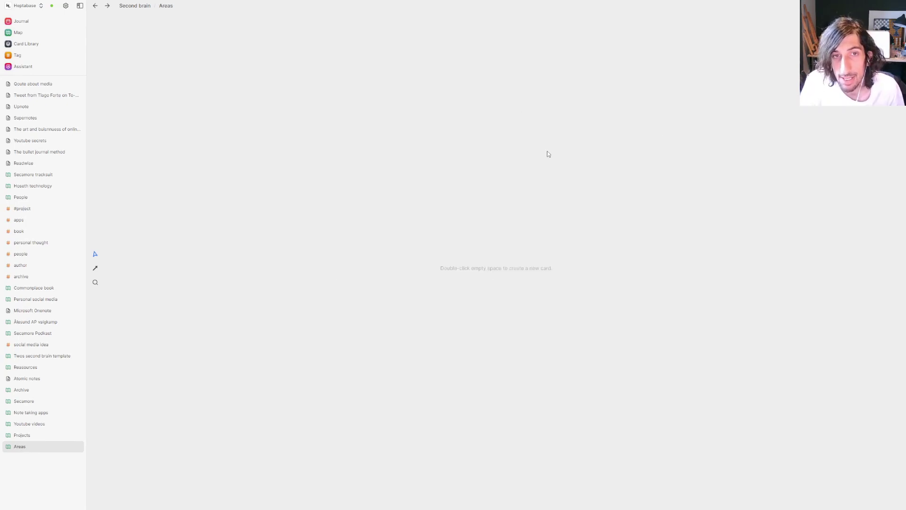
{"action": "right_click", "coordinate": [402, 185]}
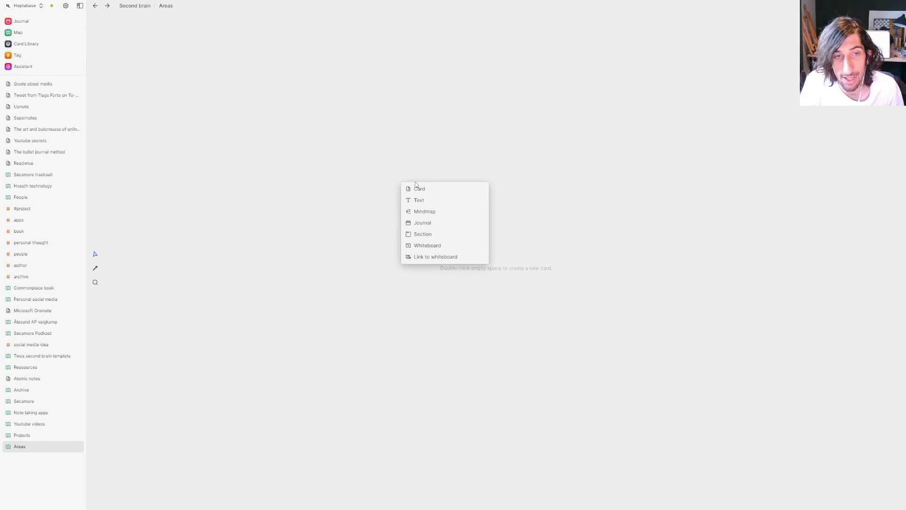
{"action": "left_click", "coordinate": [441, 246]}
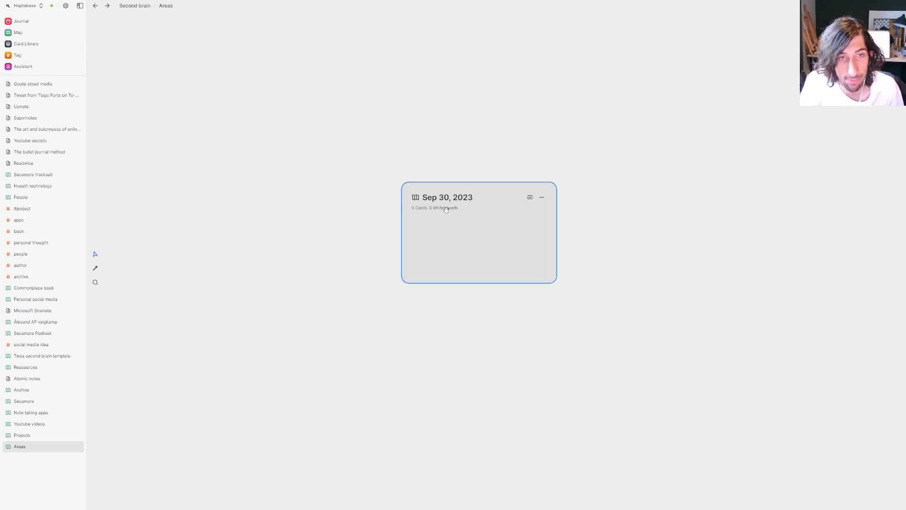
{"action": "double_click", "coordinate": [443, 200]}
{"action": "left_click", "coordinate": [205, 7]}
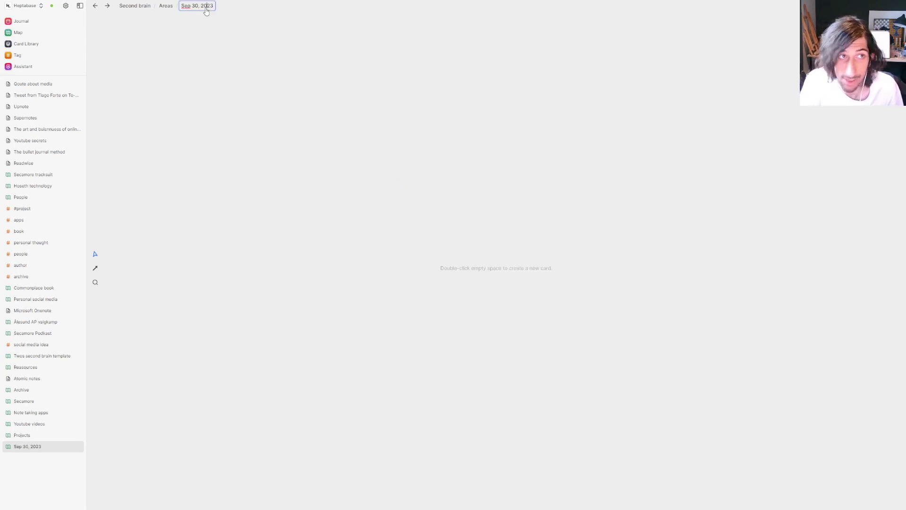
{"action": "type", "text": "Pe"}
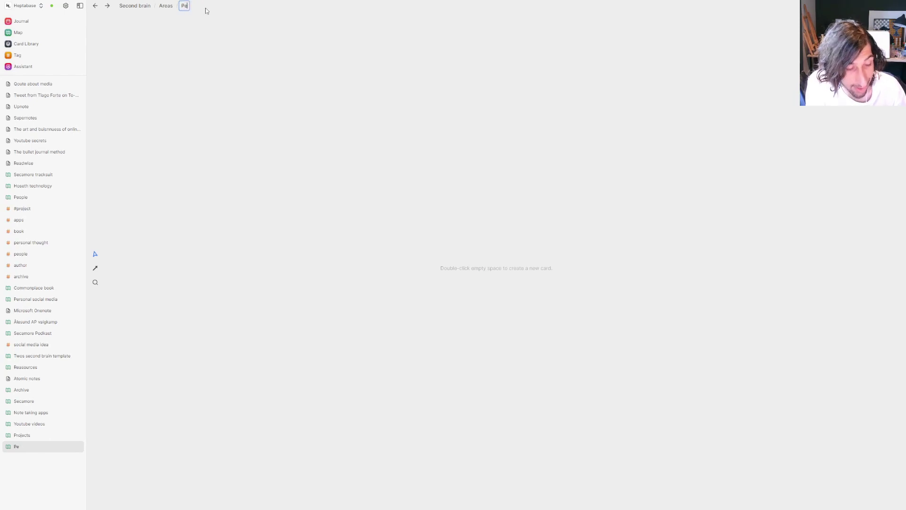
{"action": "type", "text": "rsonal social media"}
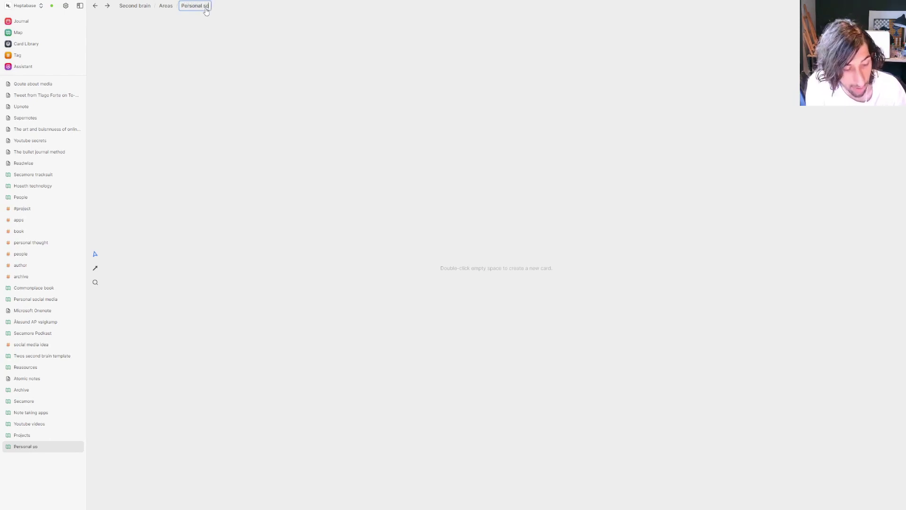
{"action": "key", "text": "Return"}
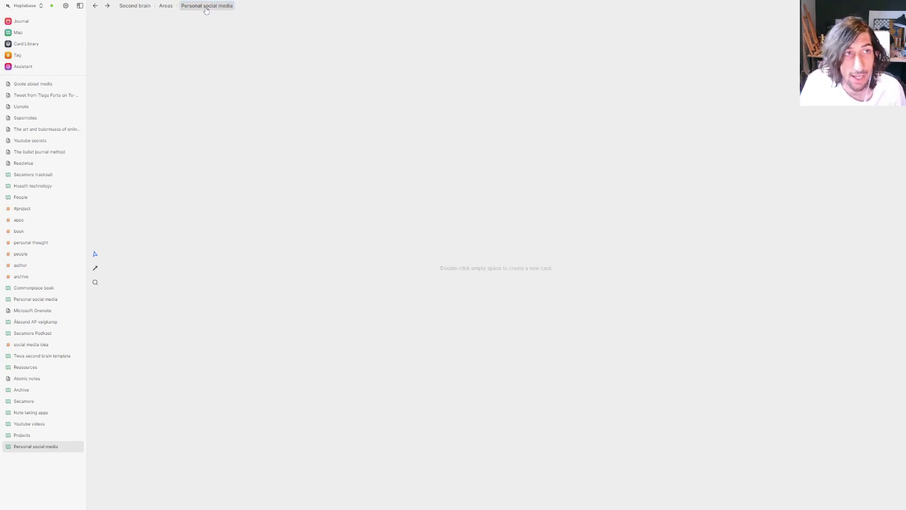
- Reposition the Personal social media card within Areas and open it
{"action": "left_click", "coordinate": [166, 6]}
{"action": "left_click_drag", "start_coordinate": [486, 222], "coordinate": [481, 190]}
{"action": "double_click", "coordinate": [480, 189]}
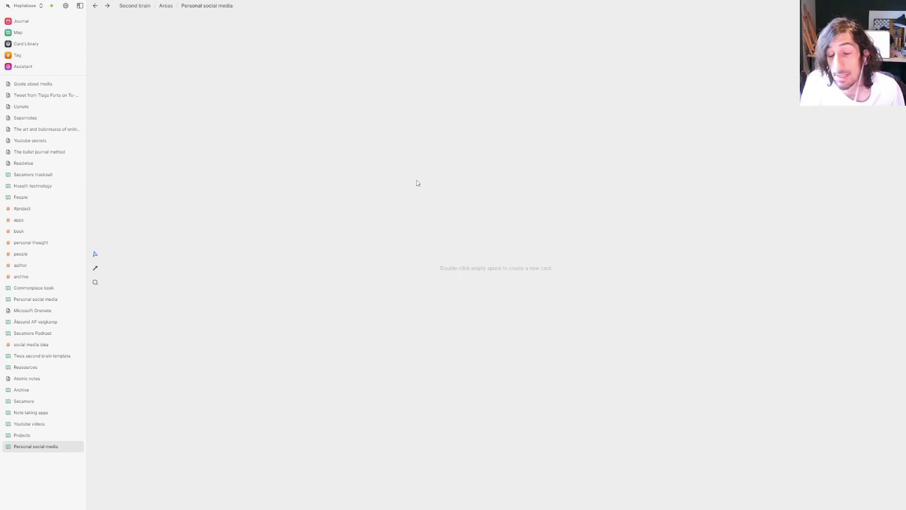
- Add a nested whiteboard named 'Weekley review' and move it to the upper left
{"action": "right_click", "coordinate": [416, 183]}
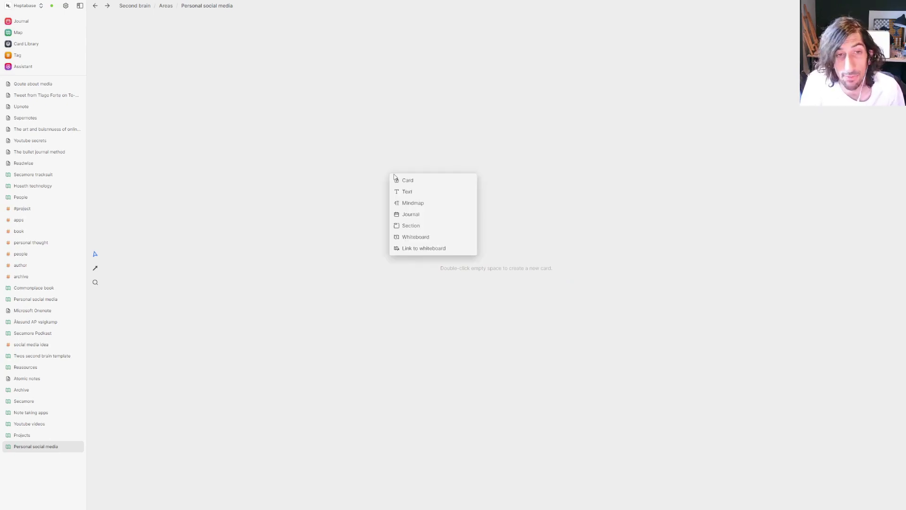
{"action": "left_click", "coordinate": [426, 241]}
{"action": "left_click", "coordinate": [205, 5]}
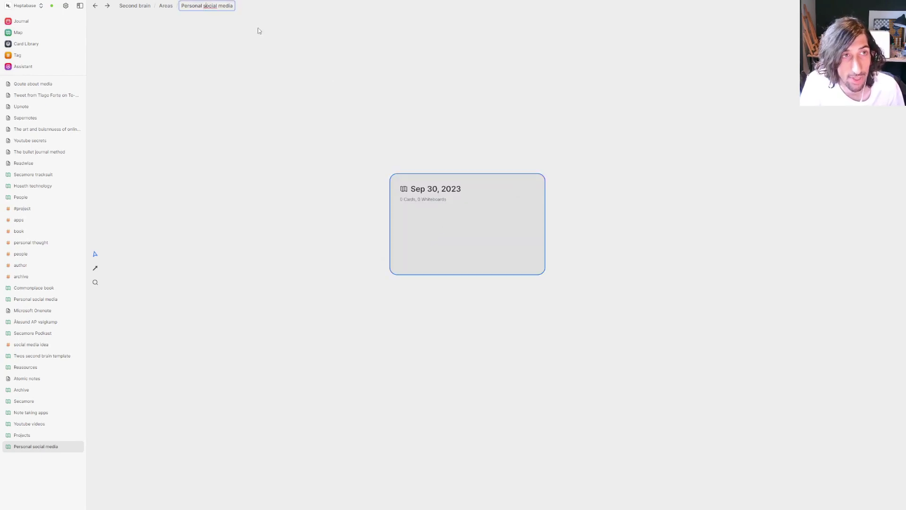
{"action": "left_click", "coordinate": [440, 182]}
{"action": "double_click", "coordinate": [441, 184]}
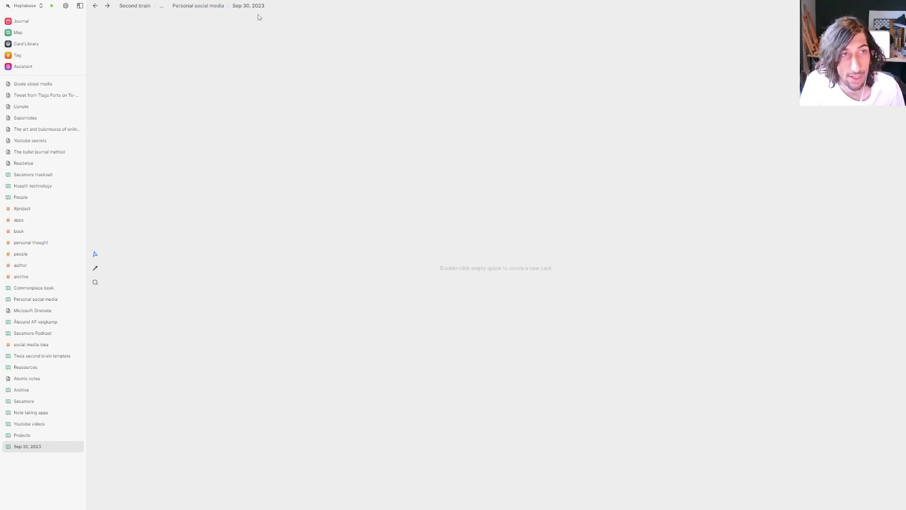
{"action": "left_click", "coordinate": [250, 6]}
{"action": "type", "text": "We"}
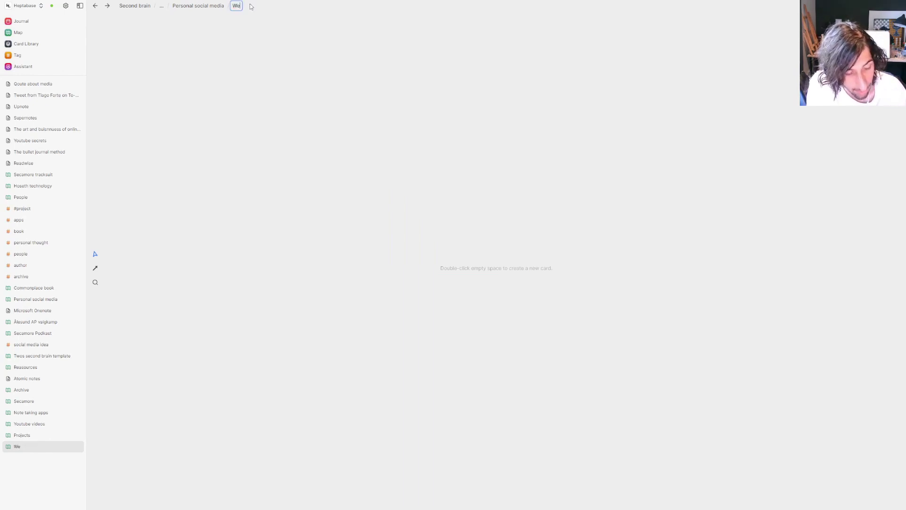
{"action": "type", "text": "ekley review"}
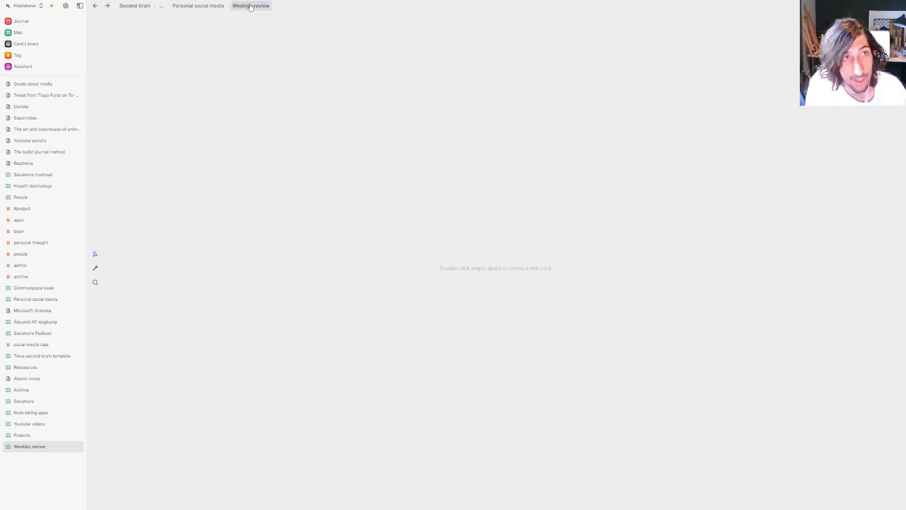
{"action": "key", "text": "Return"}
{"action": "left_click", "coordinate": [199, 6]}
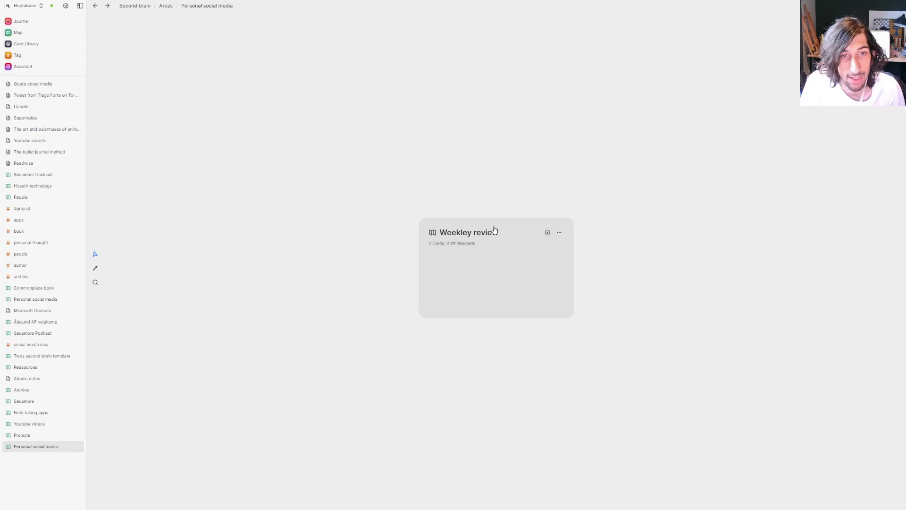
{"action": "left_click_drag", "start_coordinate": [493, 230], "coordinate": [321, 93]}
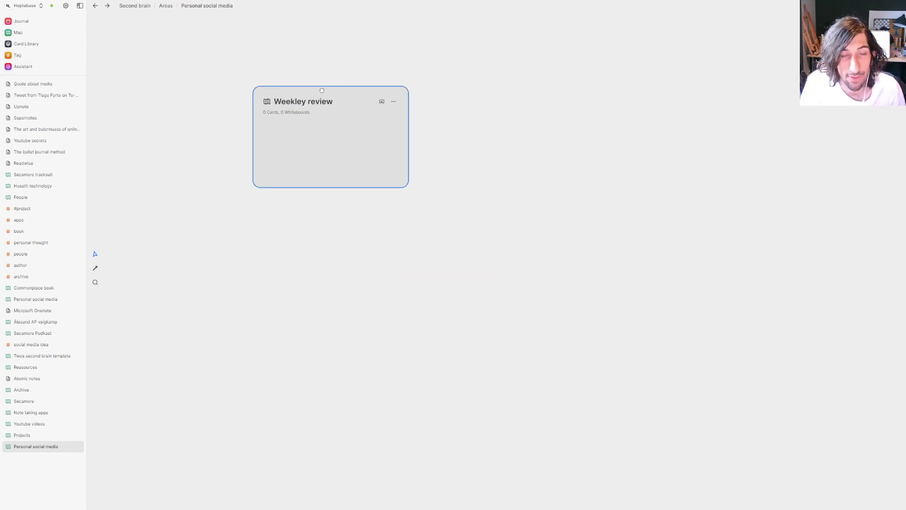
- Add a second whiteboard beside Weekley review and begin titling it 'Video ide'
{"action": "left_click", "coordinate": [505, 109]}
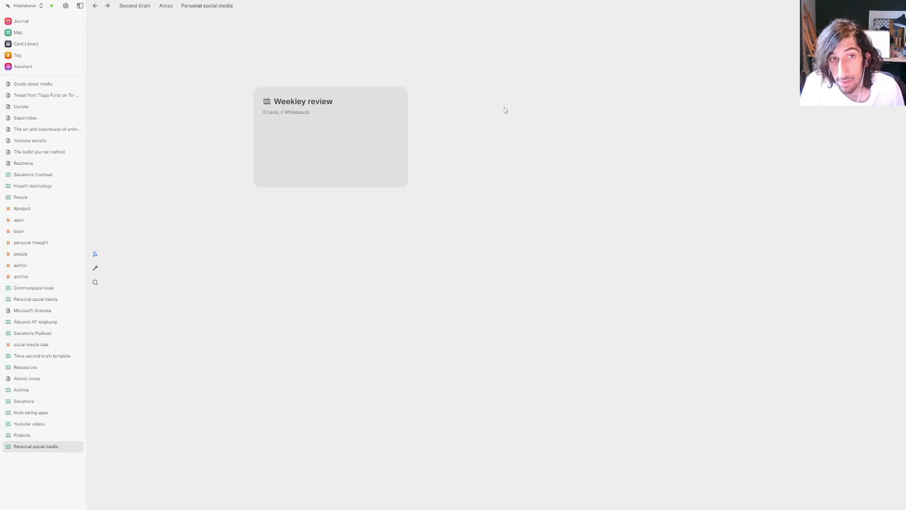
{"action": "right_click", "coordinate": [505, 107]}
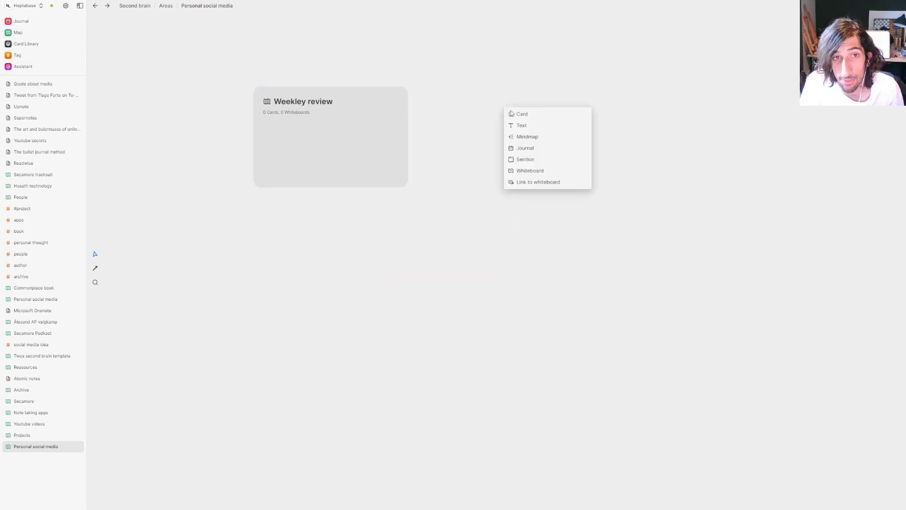
{"action": "left_click", "coordinate": [546, 174]}
{"action": "double_click", "coordinate": [539, 123]}
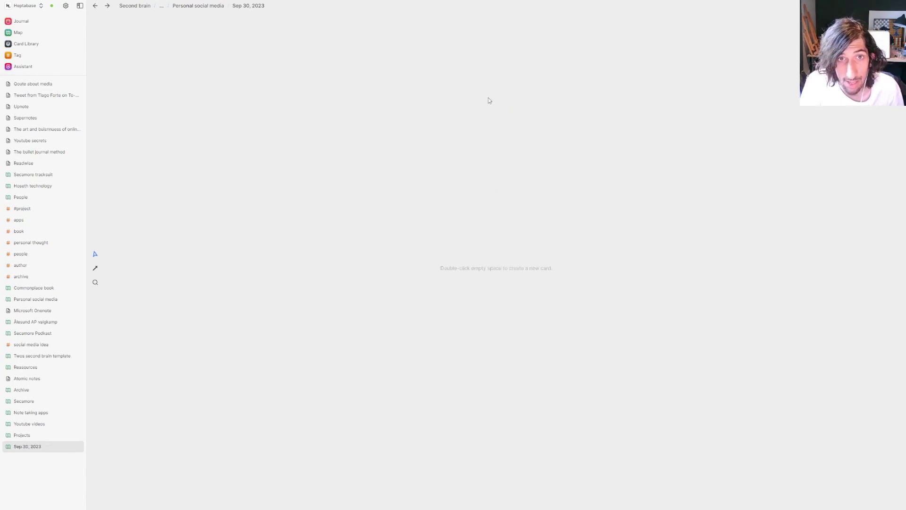
{"action": "left_click", "coordinate": [248, 6]}
{"action": "key", "text": "ctrl+a"}
{"action": "type", "text": "Vi"}
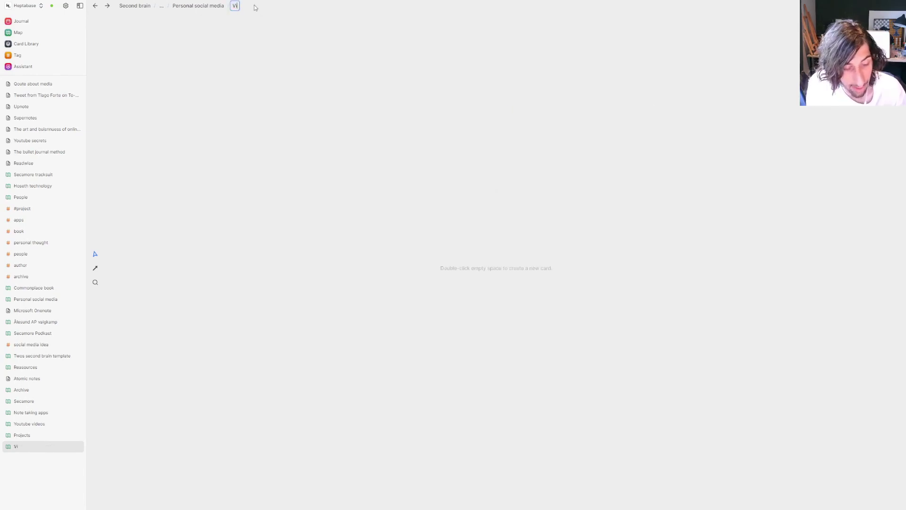
{"action": "type", "text": "deo ideas"}
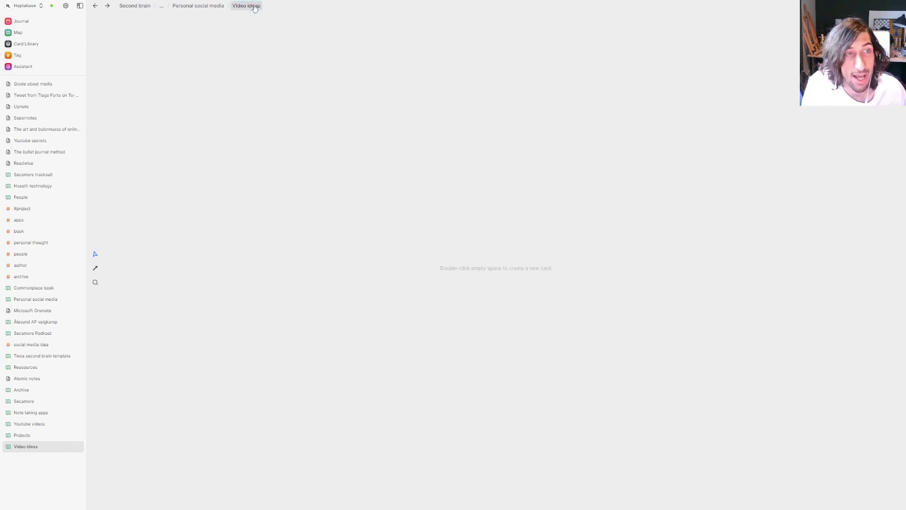
- Finish naming the board 'Video ideas' and place it beside Weekley review
{"action": "key", "text": "Return"}
{"action": "left_click", "coordinate": [214, 5]}
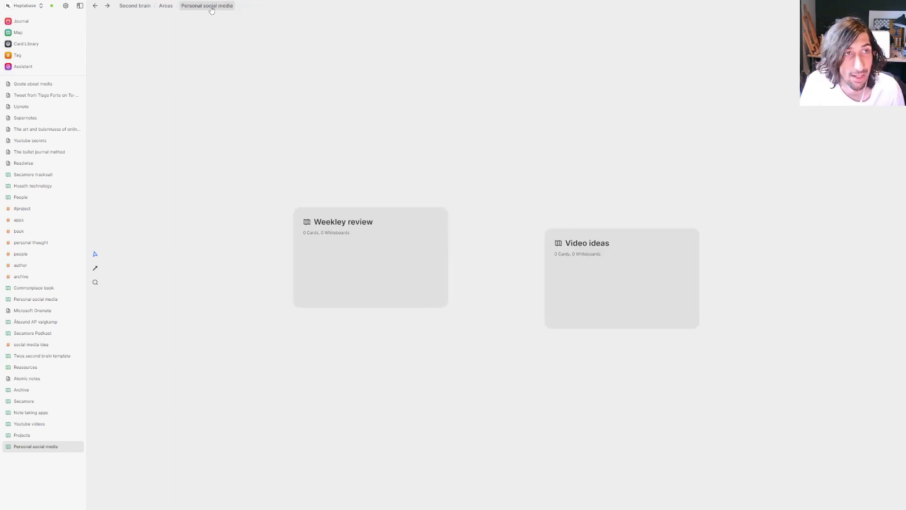
{"action": "left_click_drag", "start_coordinate": [605, 277], "coordinate": [549, 250]}
- Navigate up through Areas and Second brain, then return to the Map
{"action": "left_click", "coordinate": [166, 6]}
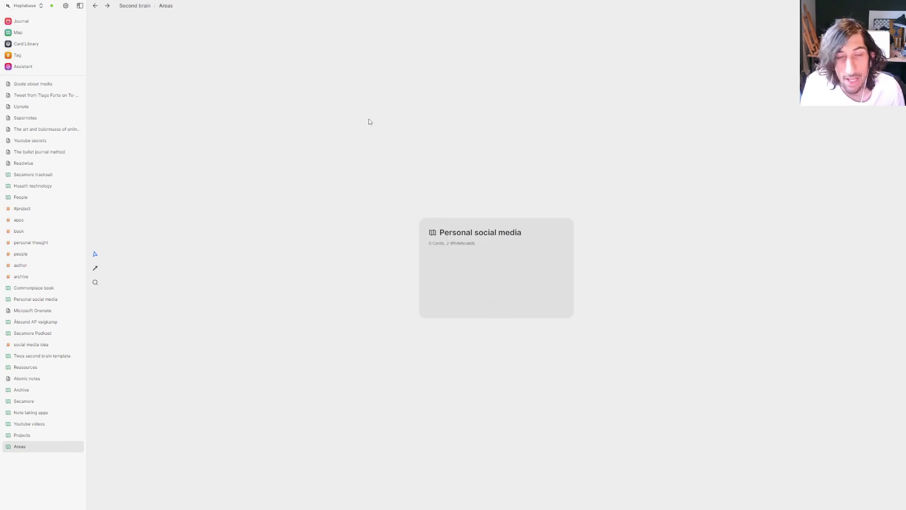
{"action": "left_click", "coordinate": [144, 6]}
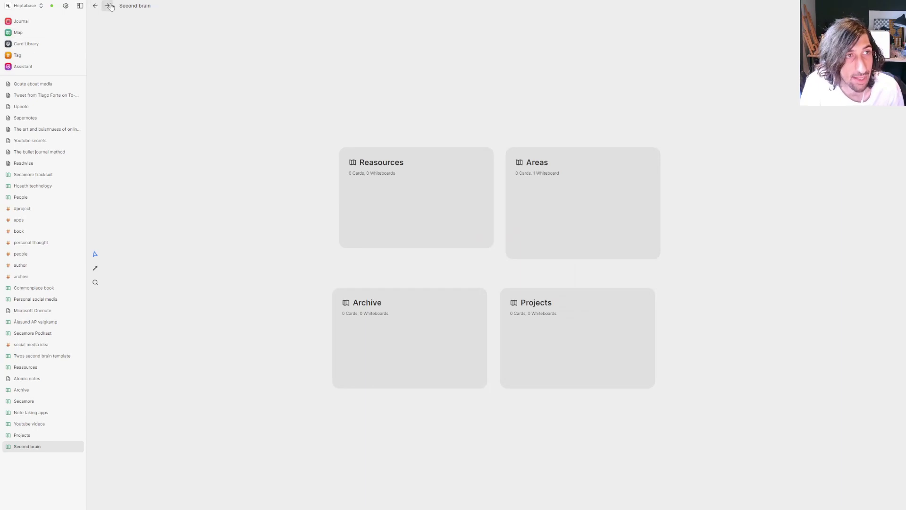
{"action": "left_click", "coordinate": [95, 6]}
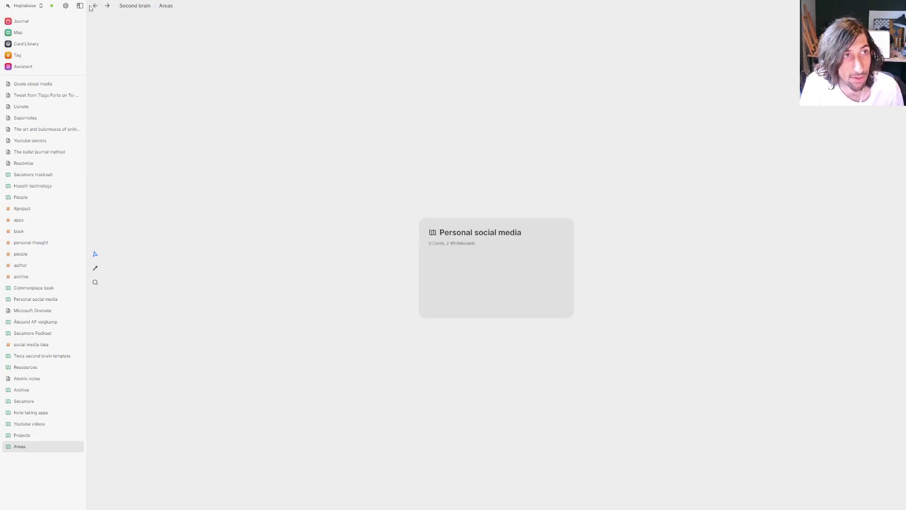
{"action": "left_click", "coordinate": [30, 33]}
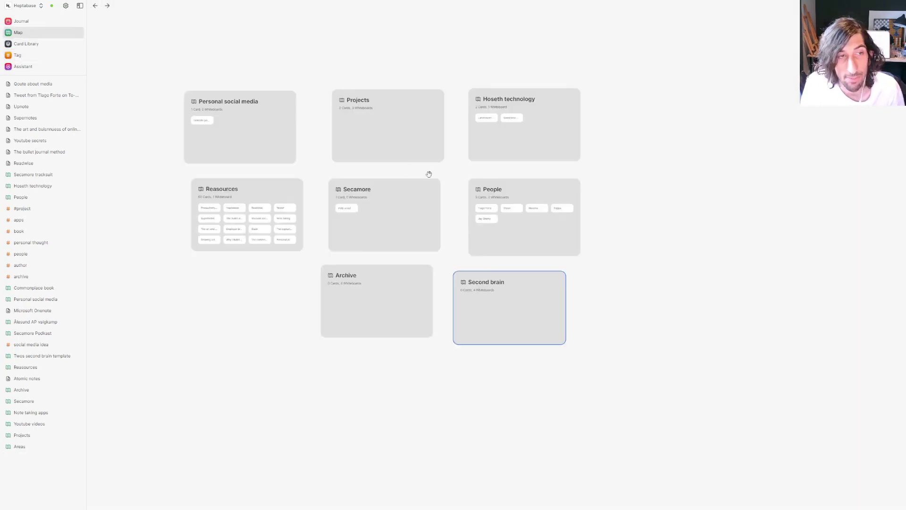
- Open the Reasources whiteboard and scroll through its cards around Productivity apps
{"action": "left_click", "coordinate": [259, 185]}
{"action": "double_click", "coordinate": [259, 186]}
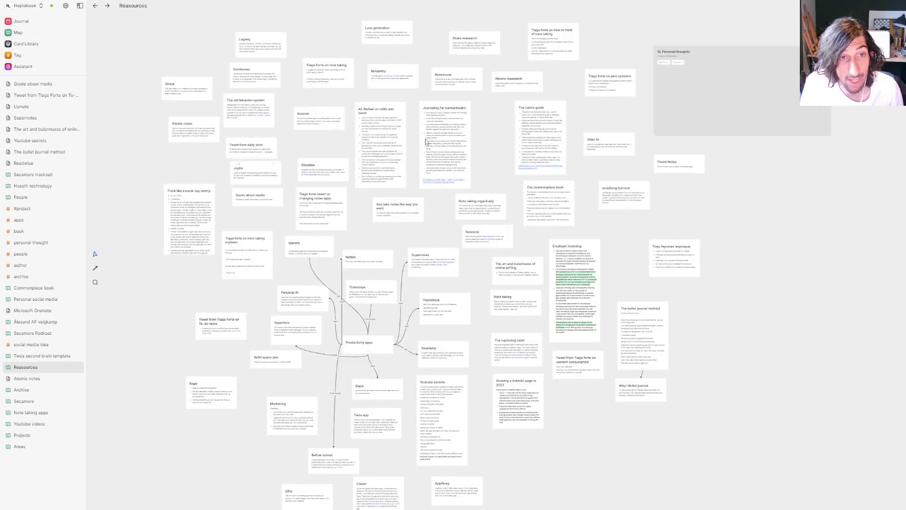
{"action": "scroll", "coordinate": [418, 170], "scroll_direction": "down", "scroll_amount": 5}
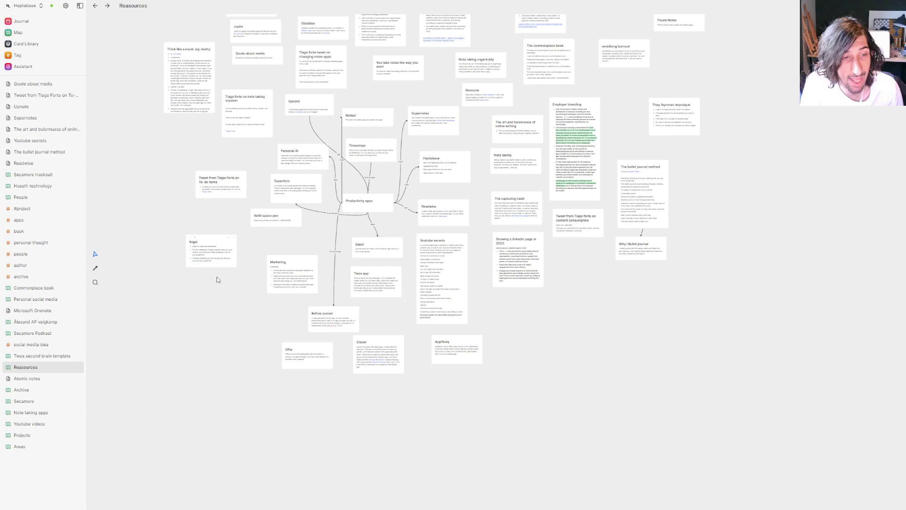
{"action": "scroll", "coordinate": [269, 281], "scroll_direction": "up", "scroll_amount": 1}
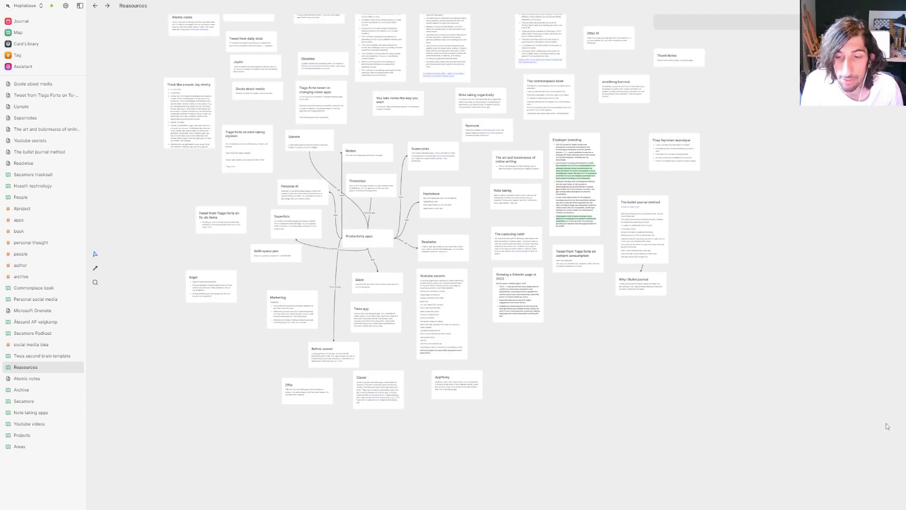
{"action": "scroll", "coordinate": [684, 388], "scroll_direction": "up", "scroll_amount": 2}
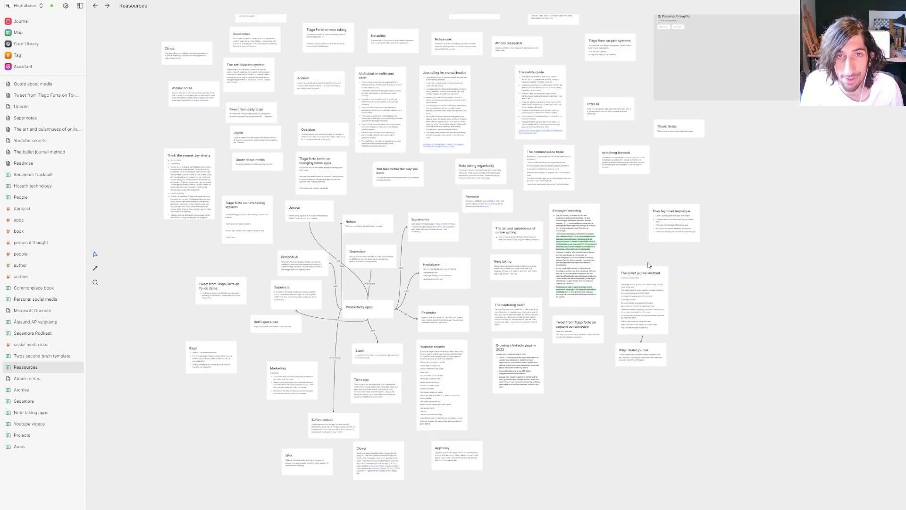
{"action": "scroll", "coordinate": [625, 240], "scroll_direction": "up", "scroll_amount": 1}
{"action": "scroll", "coordinate": [633, 250], "scroll_direction": "up", "scroll_amount": 1}
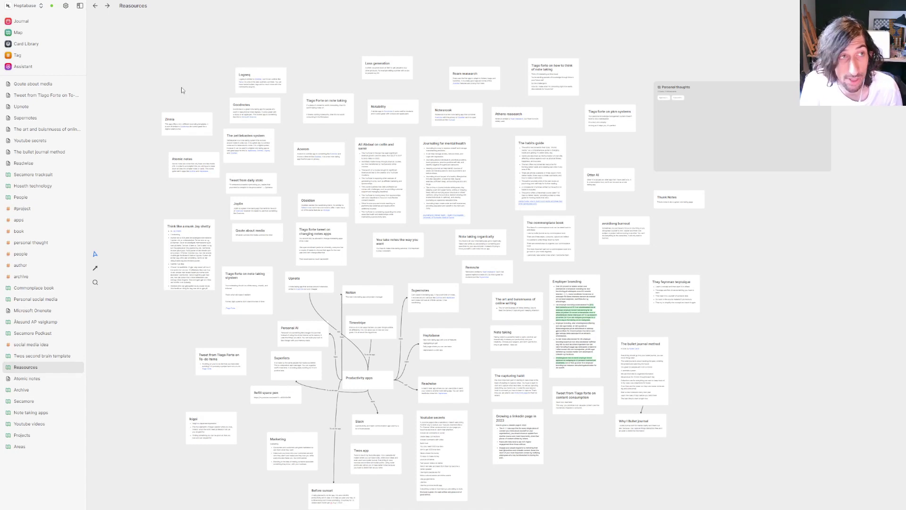
- Delete the Second brain whiteboard from the Map using its Remove option
{"action": "left_click", "coordinate": [94, 5]}
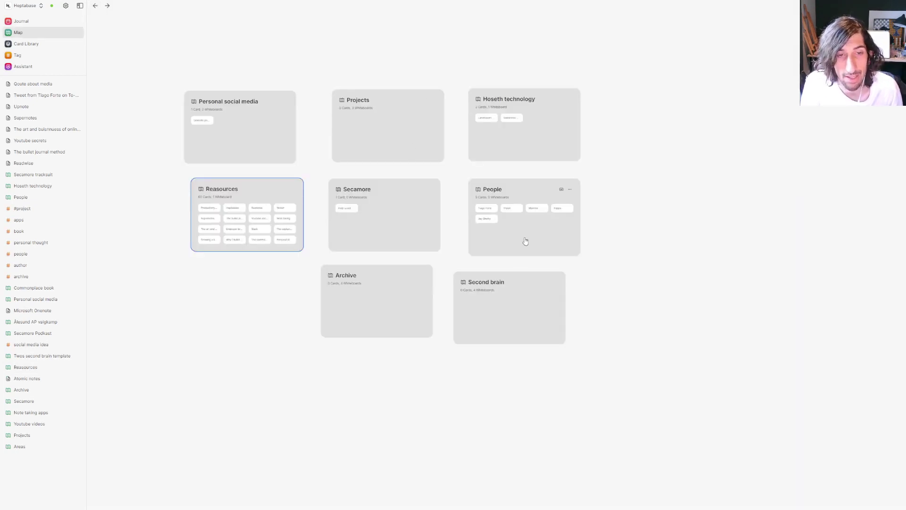
{"action": "mouse_move", "coordinate": [507, 283]}
{"action": "left_mouse_down"}
{"action": "mouse_move", "coordinate": [535, 283]}
{"action": "mouse_move", "coordinate": [519, 283]}
{"action": "left_mouse_up"}
{"action": "left_click", "coordinate": [567, 283]}
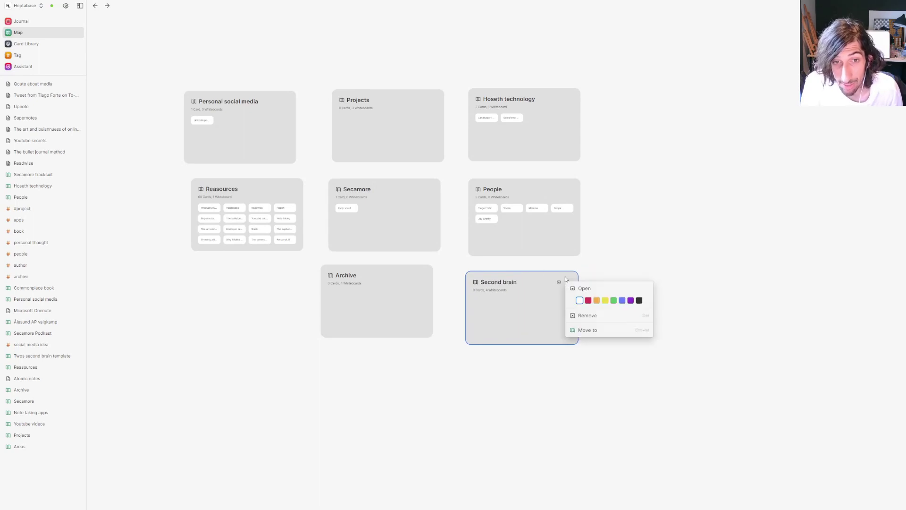
{"action": "left_click", "coordinate": [593, 321]}
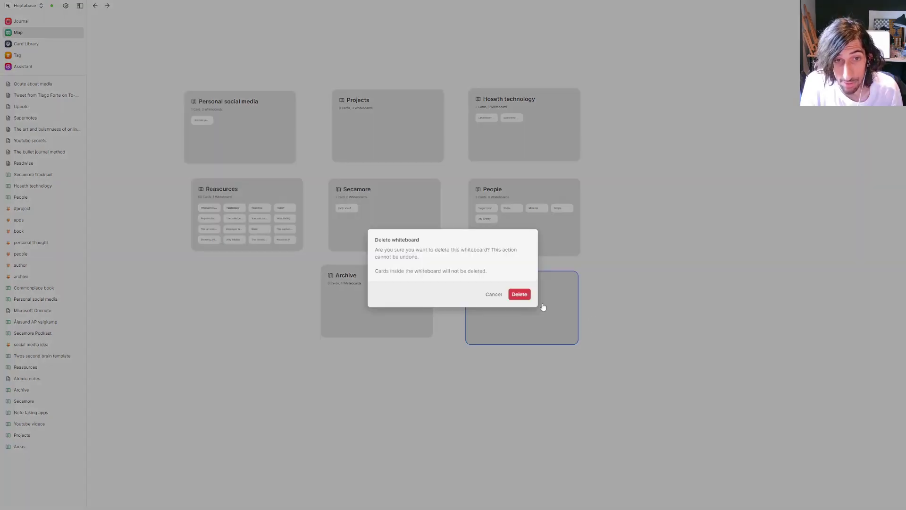
{"action": "left_click", "coordinate": [518, 294]}
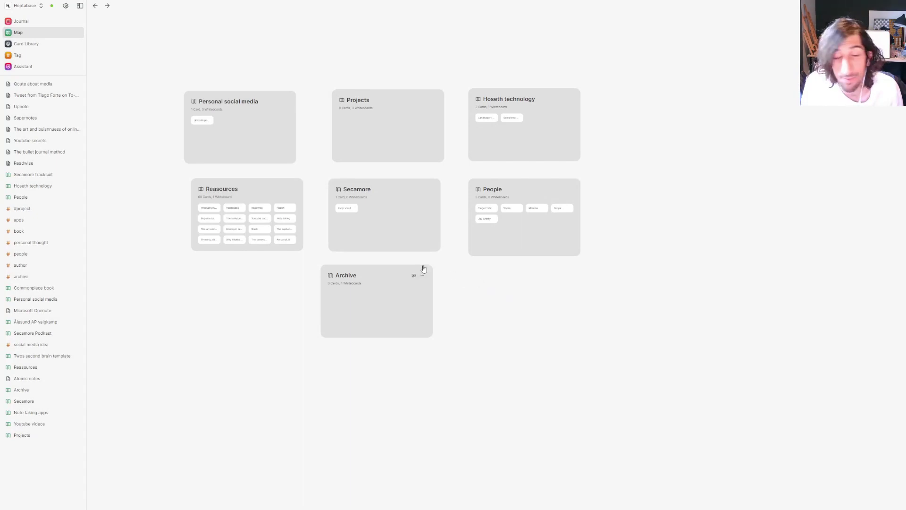
- Delete the Second brain tag group from the Tag page
{"action": "left_click", "coordinate": [18, 54]}
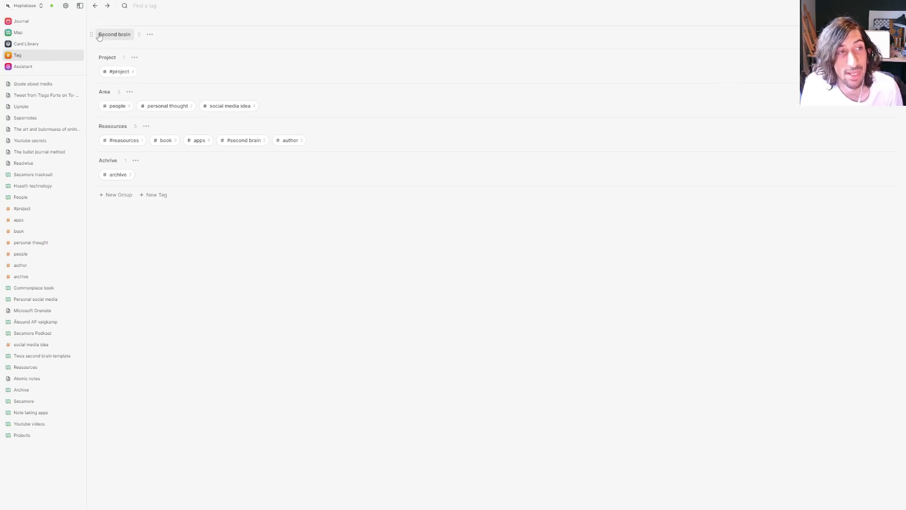
{"action": "left_click", "coordinate": [150, 34]}
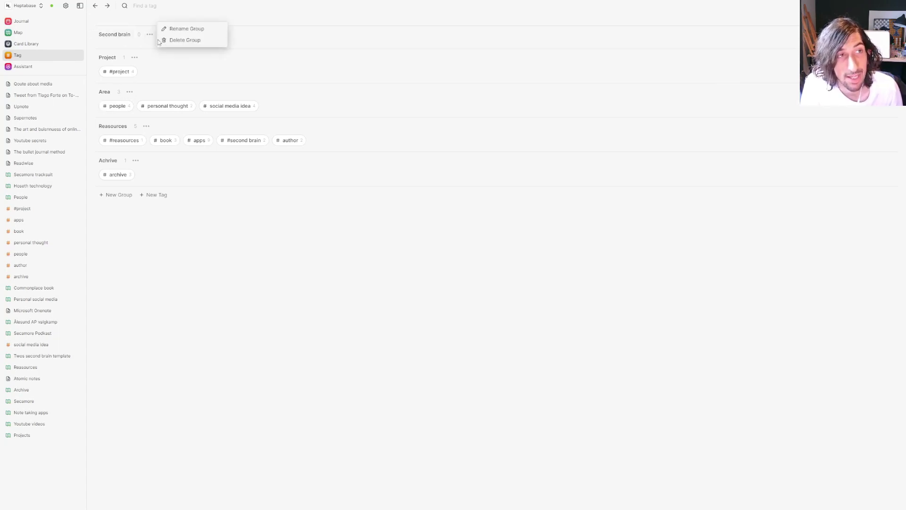
{"action": "left_click", "coordinate": [189, 40]}
{"action": "left_click", "coordinate": [523, 286]}
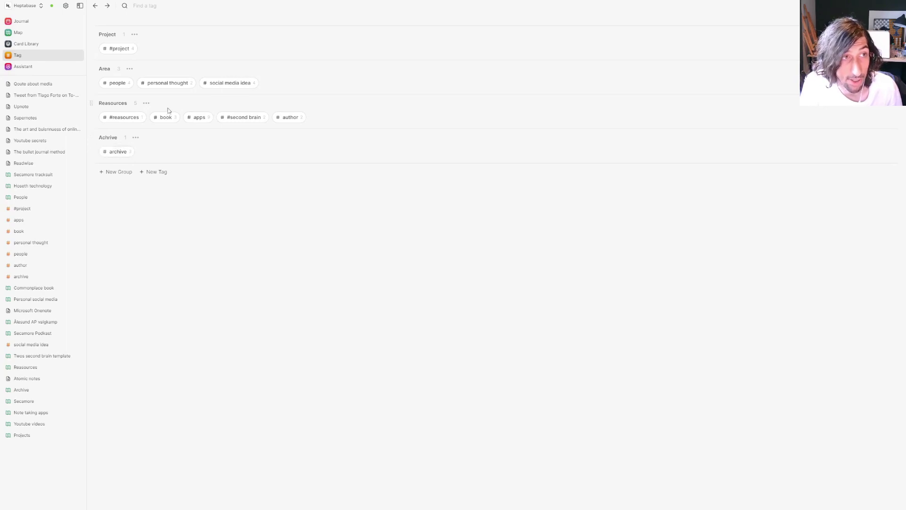
- Open the social media idea tag database and compare its Kanban and table views
{"action": "left_click", "coordinate": [228, 84]}
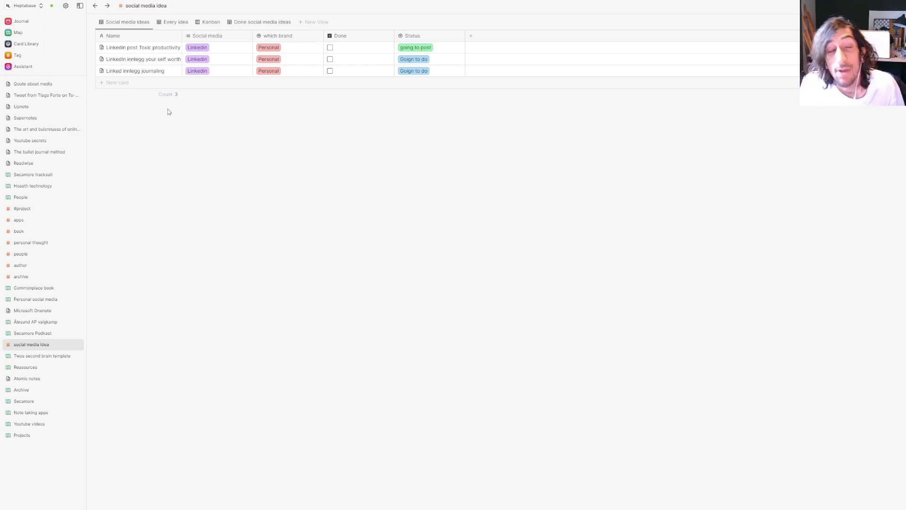
{"action": "left_click", "coordinate": [204, 21]}
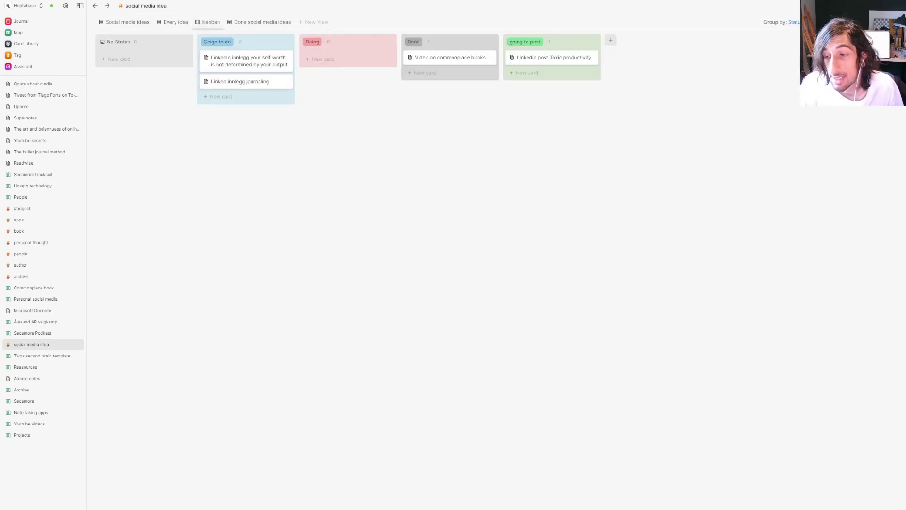
{"action": "left_click", "coordinate": [137, 22]}
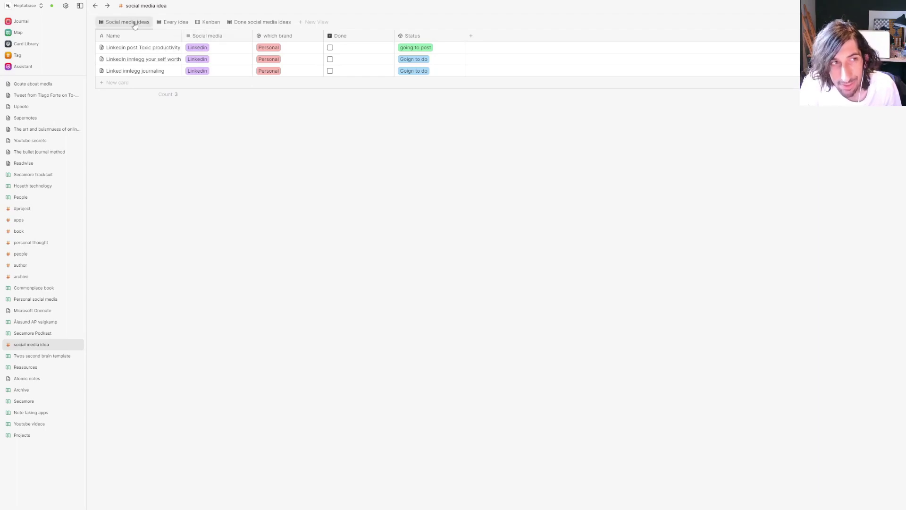
- In Kanban, move Linked innlegg journaling above the self-worth card in Goign to do
{"action": "left_click", "coordinate": [208, 24]}
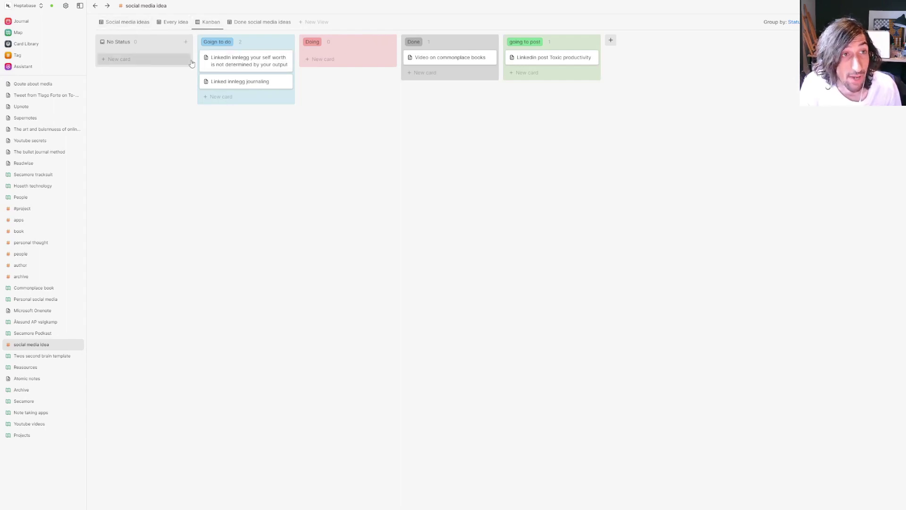
{"action": "mouse_move", "coordinate": [235, 65]}
{"action": "left_mouse_down"}
{"action": "mouse_move", "coordinate": [344, 59]}
{"action": "mouse_move", "coordinate": [235, 70]}
{"action": "left_mouse_up"}
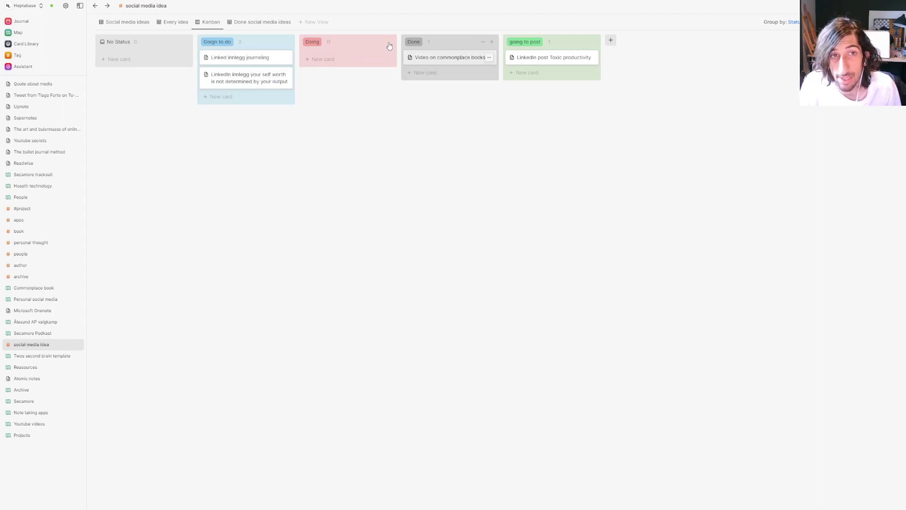
{"action": "left_click", "coordinate": [95, 6]}
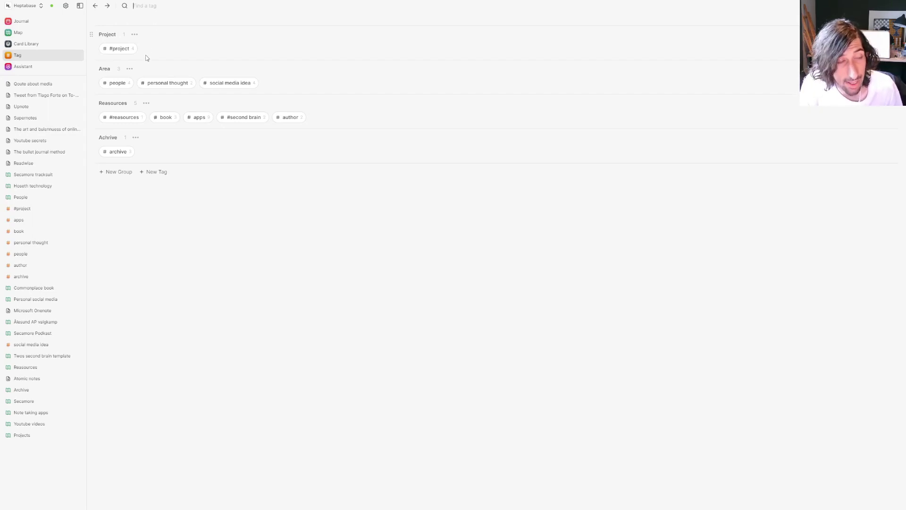
{"action": "left_click", "coordinate": [200, 118]}
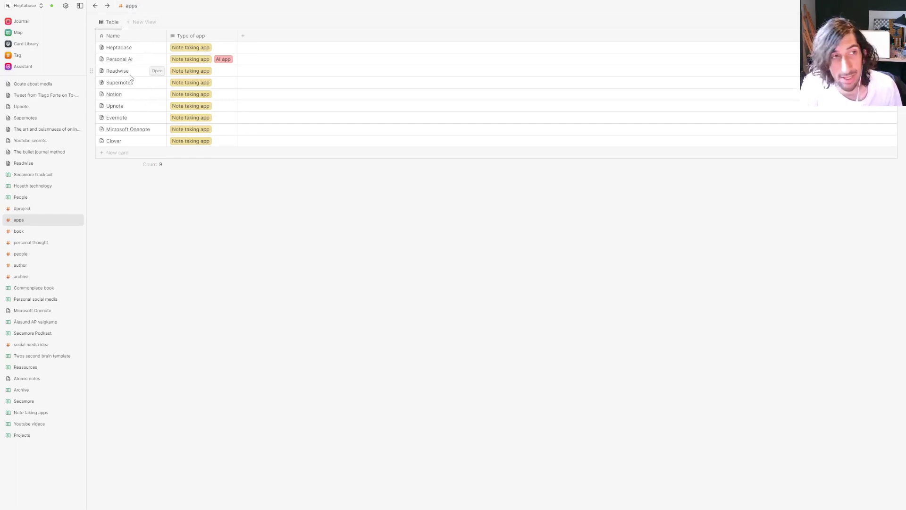
{"action": "left_click", "coordinate": [245, 39]}
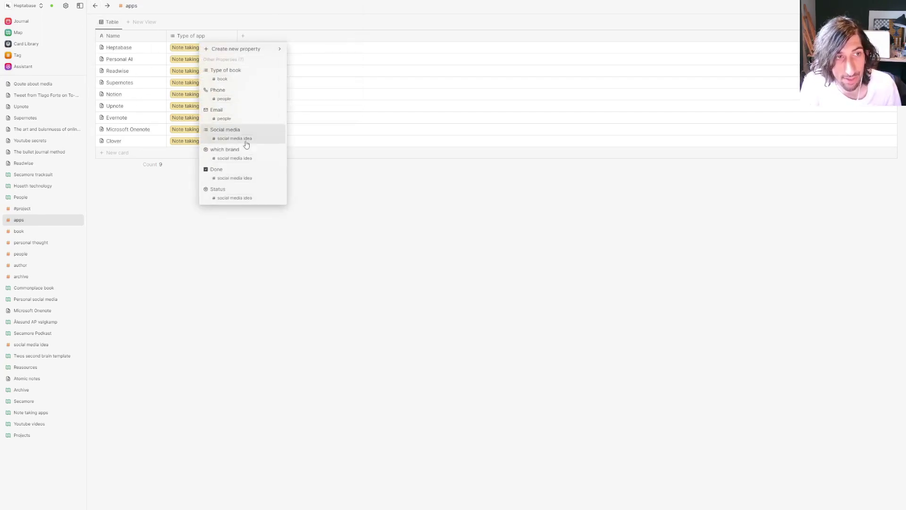
{"action": "key", "text": "Escape"}
{"action": "left_click", "coordinate": [95, 6]}
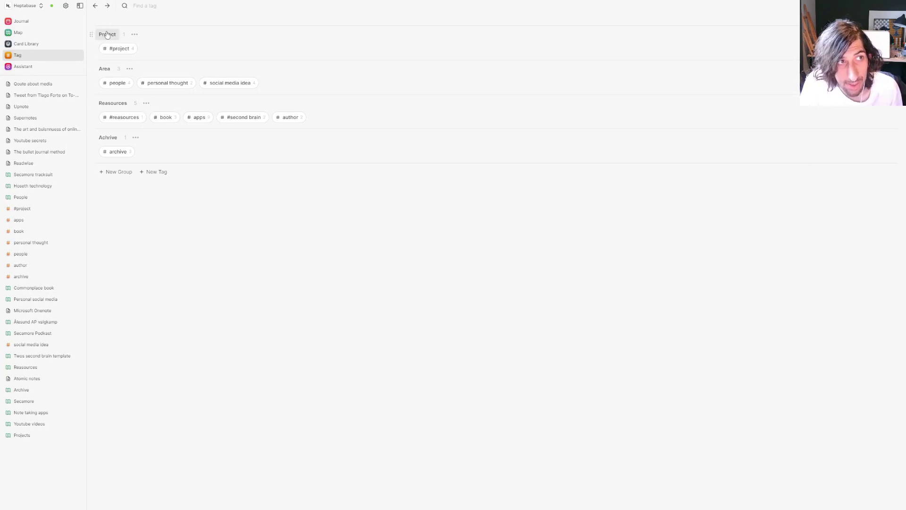
- Go to the Map and open the Reasources whiteboard again
{"action": "left_click", "coordinate": [34, 33]}
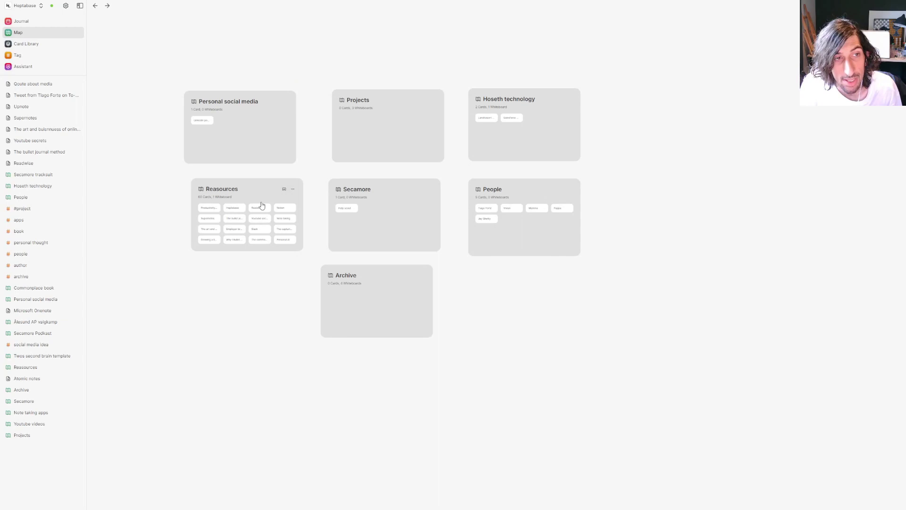
{"action": "left_click", "coordinate": [243, 188]}
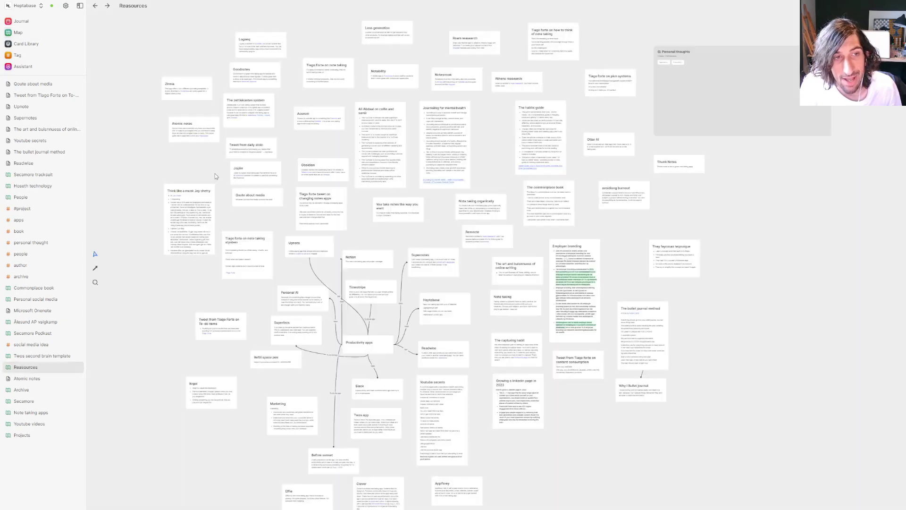
{"action": "double_click", "coordinate": [556, 114]}
{"action": "left_click", "coordinate": [536, 102]}
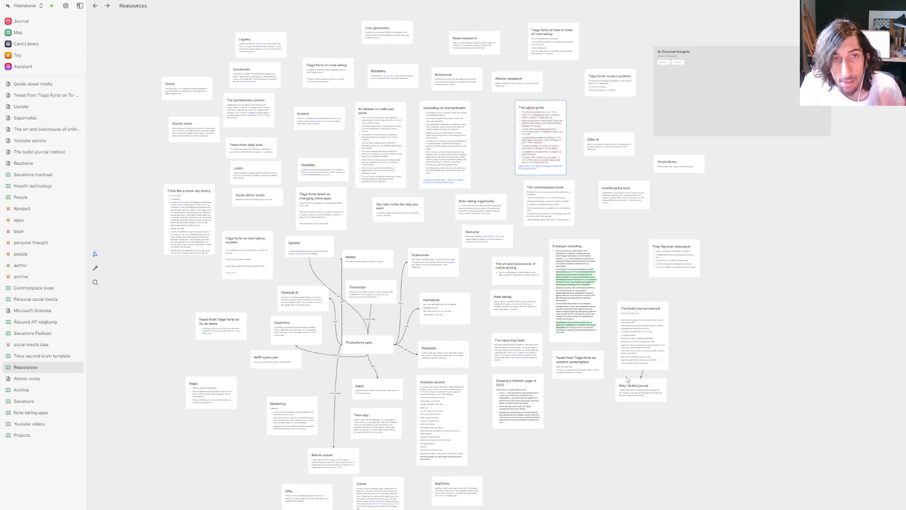
- Pass through the Card Library to the Tag page listing Project, Area, Reasources and Achrive
{"action": "left_click", "coordinate": [25, 44]}
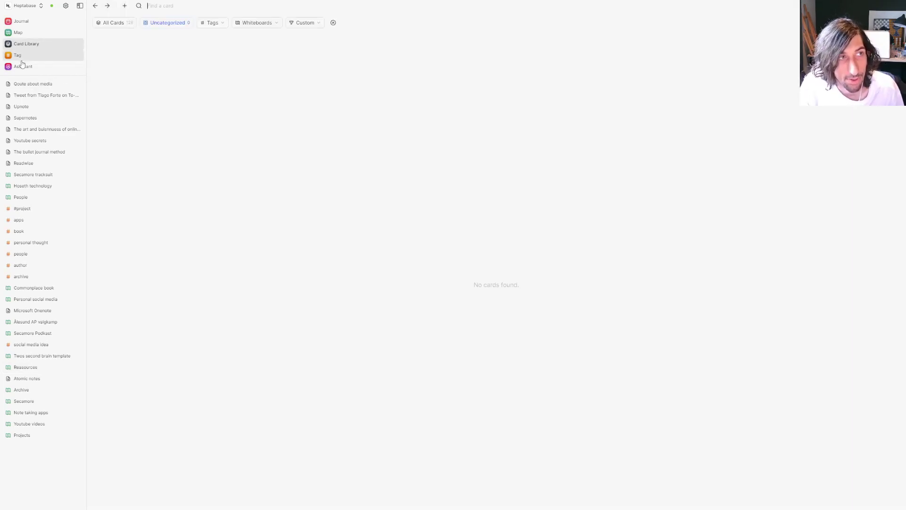
{"action": "left_click", "coordinate": [21, 56]}
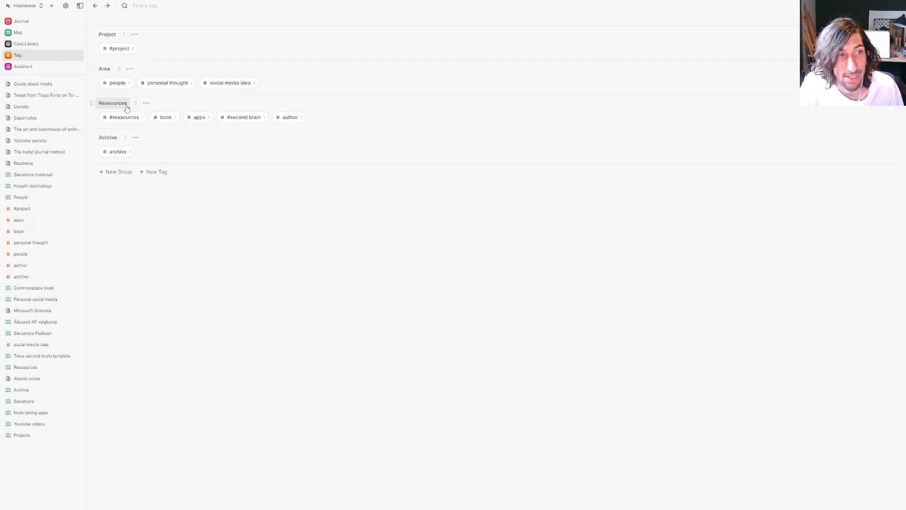